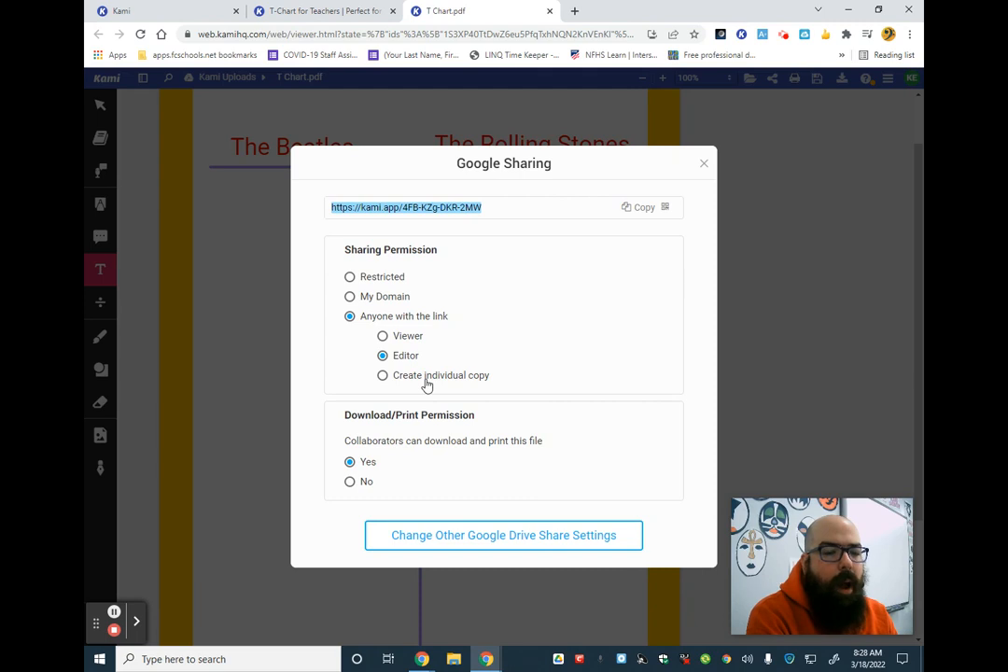
Step: Share the file as individual copies for anyone with the link, hiding all student tools except Select, Hand and Select Annotations
{"action": "left_click", "coordinate": [425, 383]}
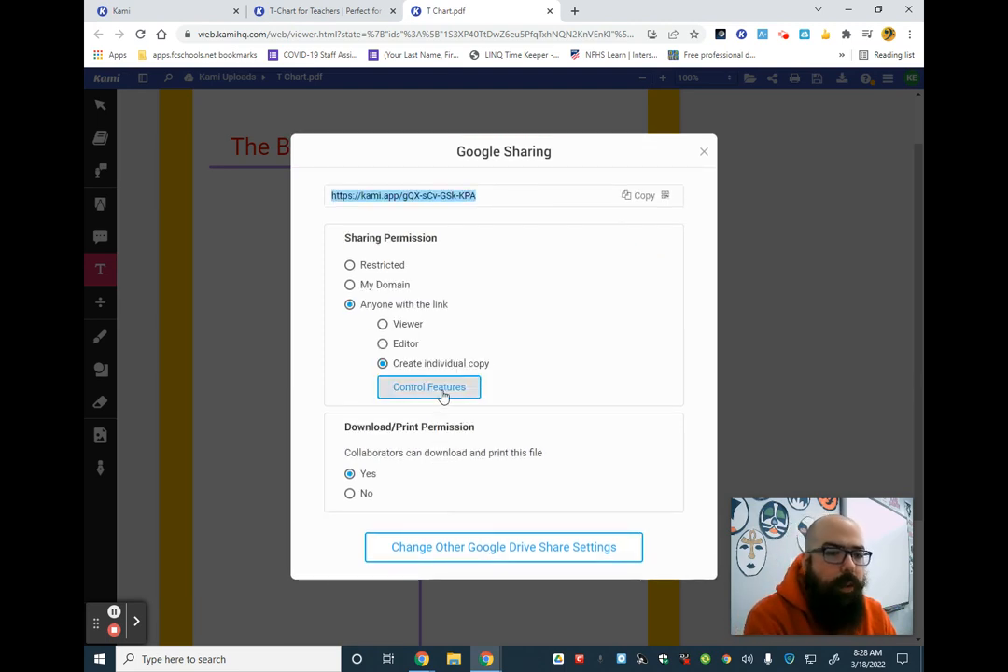
{"action": "left_click", "coordinate": [444, 395]}
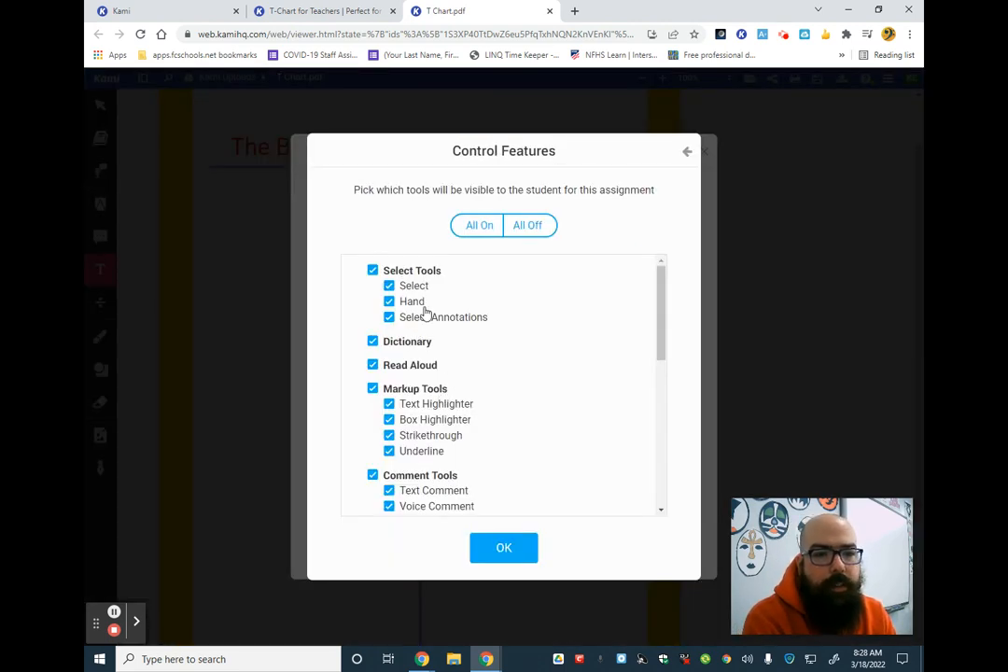
{"action": "left_click", "coordinate": [524, 235]}
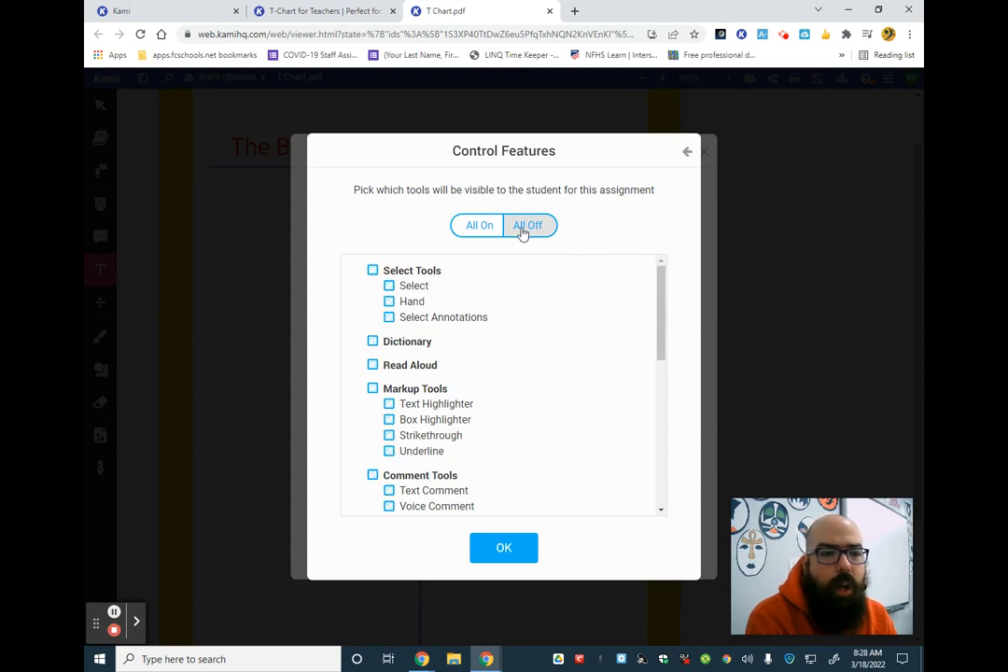
{"action": "left_click", "coordinate": [390, 287]}
{"action": "left_click", "coordinate": [387, 301]}
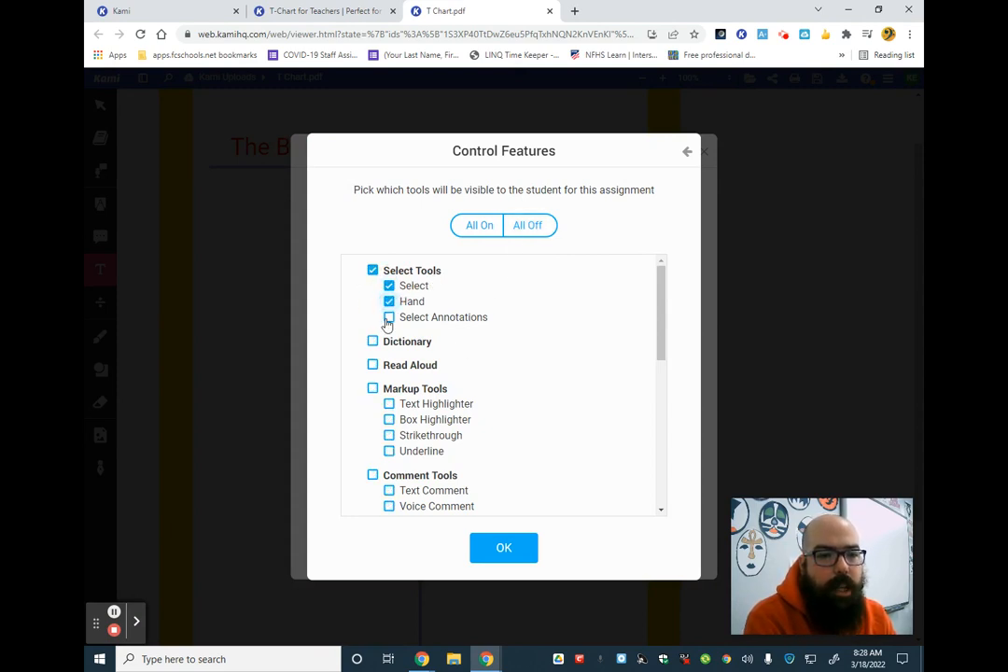
{"action": "left_click", "coordinate": [388, 317]}
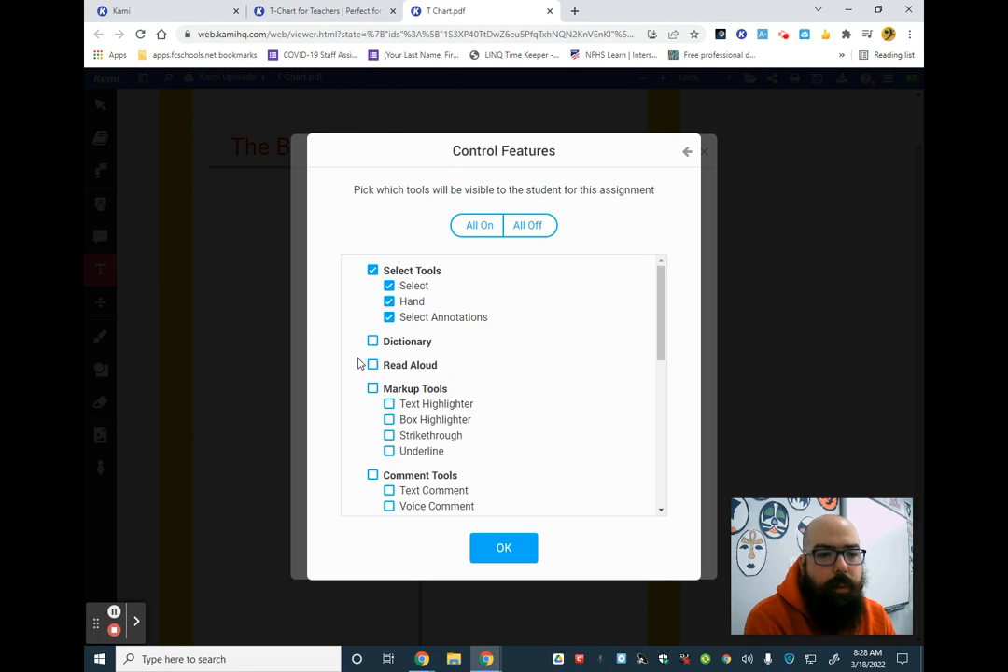
Step: Make all Shapes Tools and Eraser options visible to students and confirm the feature selection
{"action": "scroll", "coordinate": [360, 362], "scroll_direction": "down", "scroll_amount": 3}
{"action": "scroll", "coordinate": [345, 373], "scroll_direction": "down", "scroll_amount": 4}
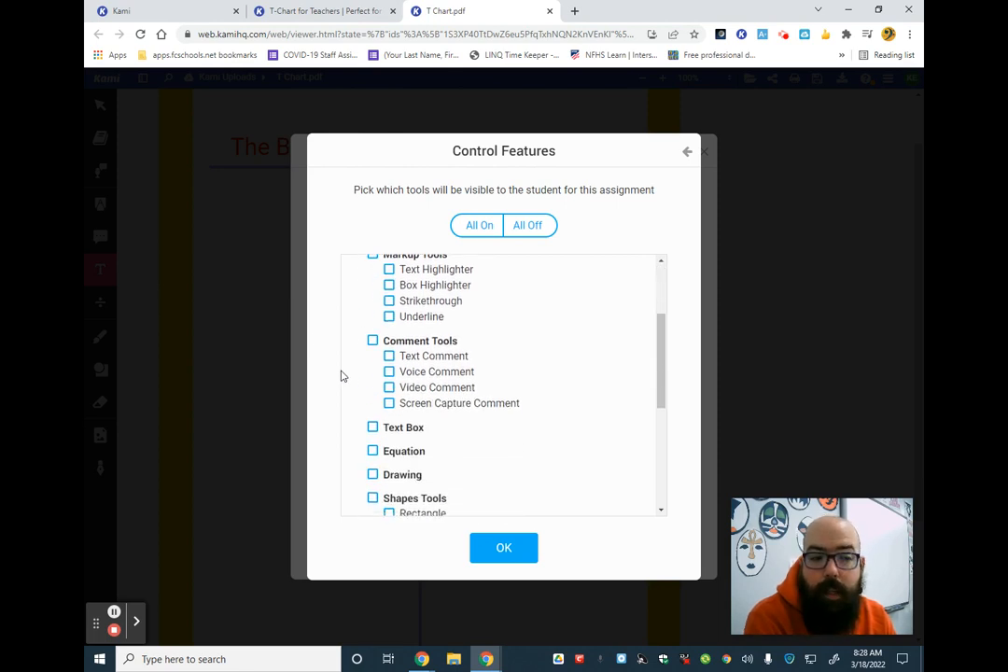
{"action": "left_click", "coordinate": [373, 304]}
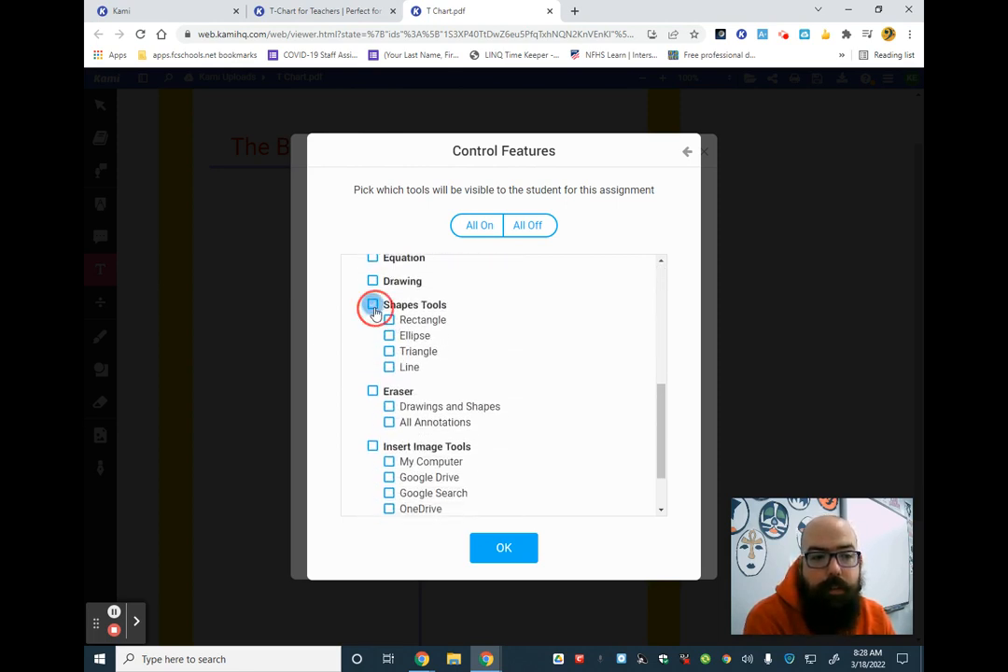
{"action": "left_click", "coordinate": [373, 391]}
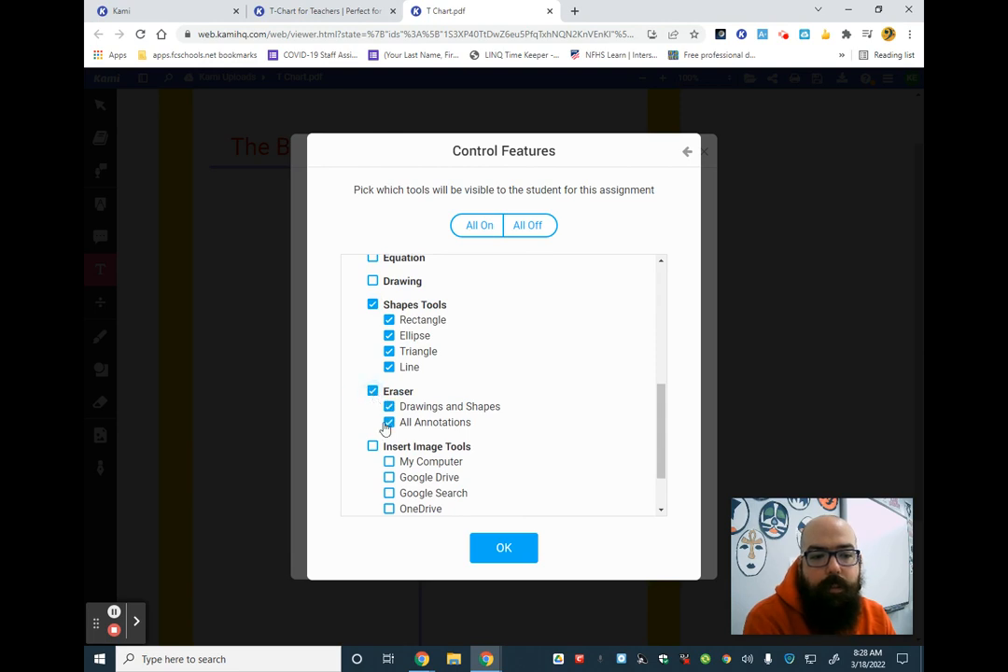
{"action": "left_click", "coordinate": [477, 545]}
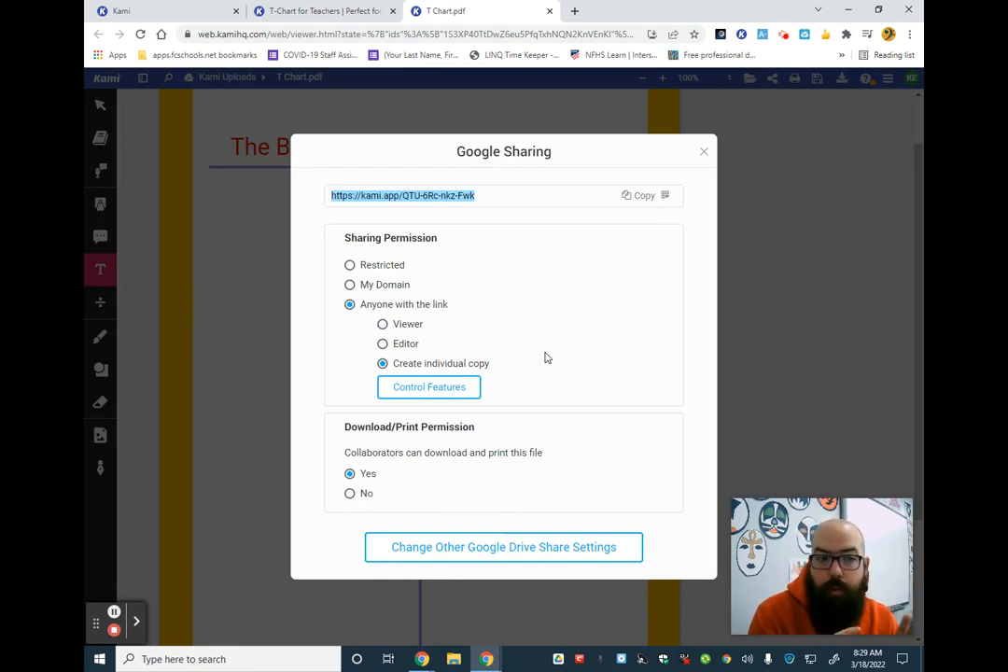
Step: Give anyone with the link Editor access, display the sharing link's QR code, and close the sharing settings
{"action": "left_click", "coordinate": [401, 347]}
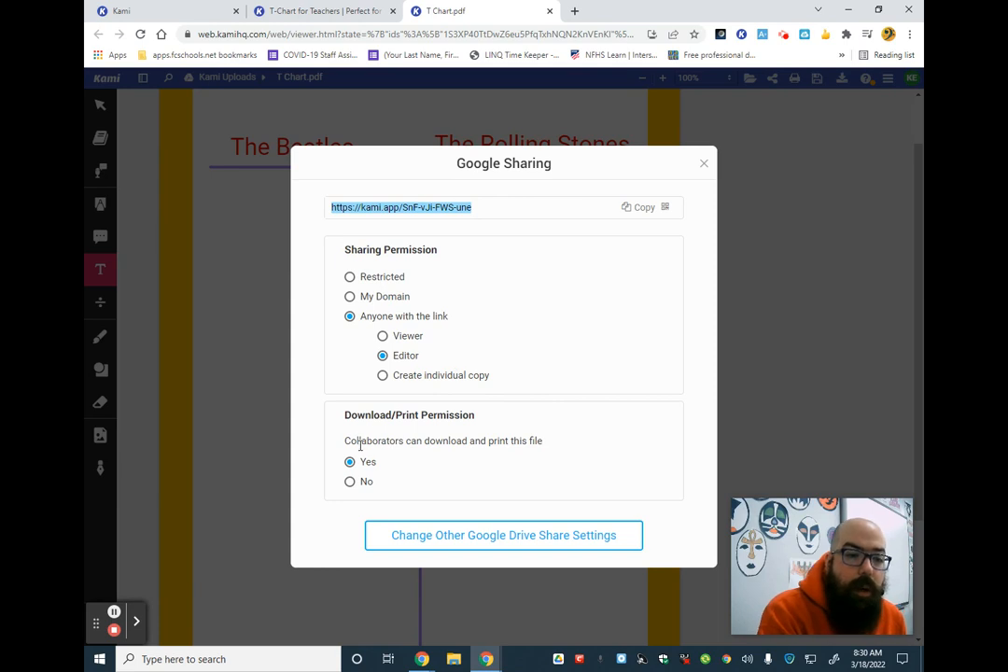
{"action": "left_click_drag", "start_coordinate": [345, 449], "coordinate": [555, 457]}
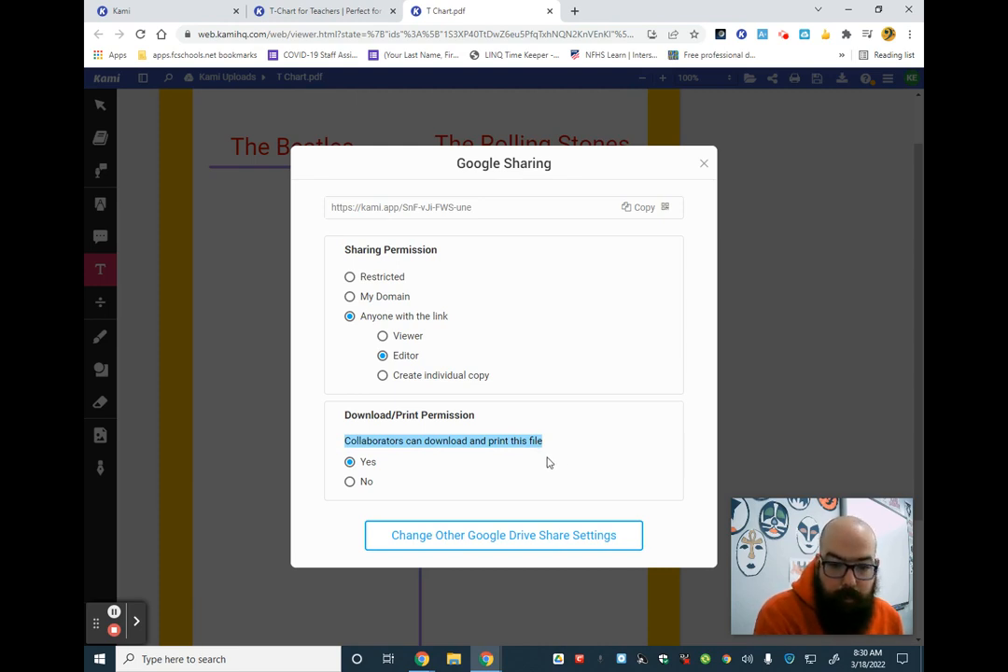
{"action": "left_click", "coordinate": [666, 209]}
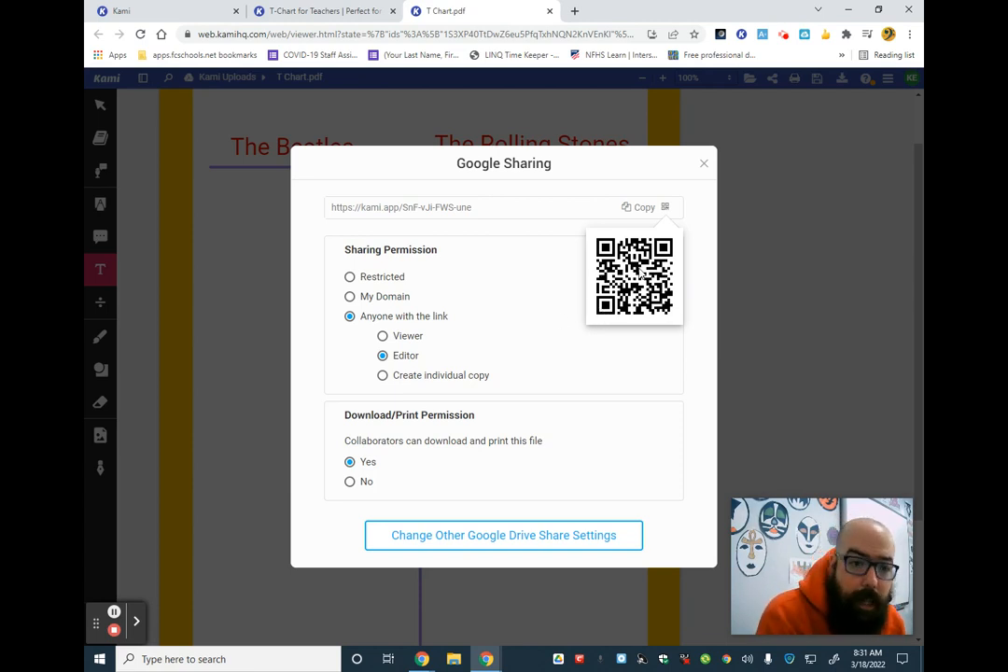
{"action": "left_click", "coordinate": [704, 165]}
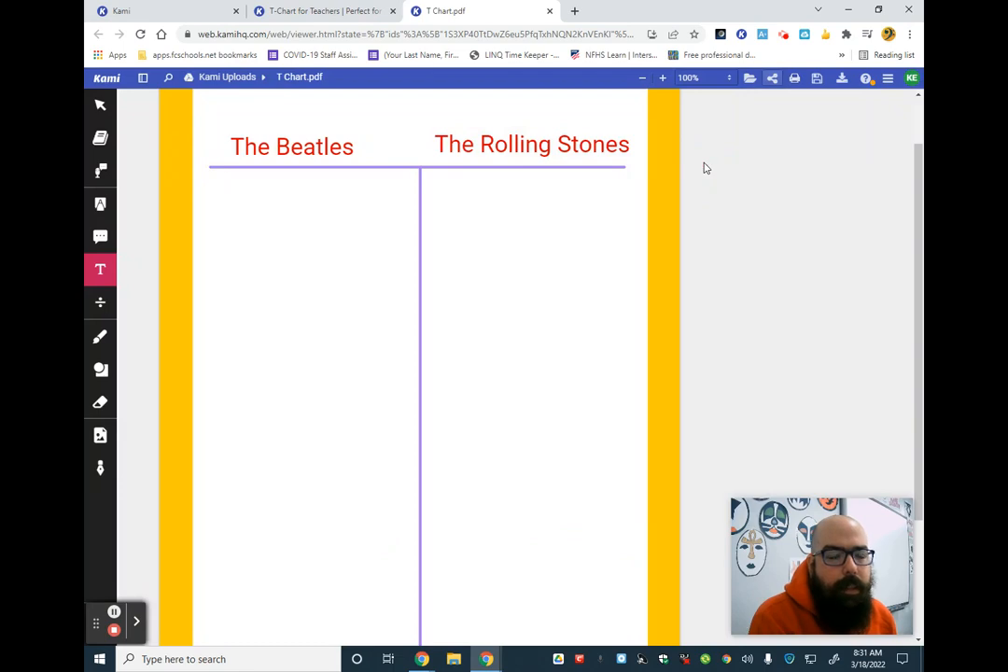
Step: Return to the Kami Library, close the T-Chart template details, and view the second page of Math resources
{"action": "left_click", "coordinate": [298, 13]}
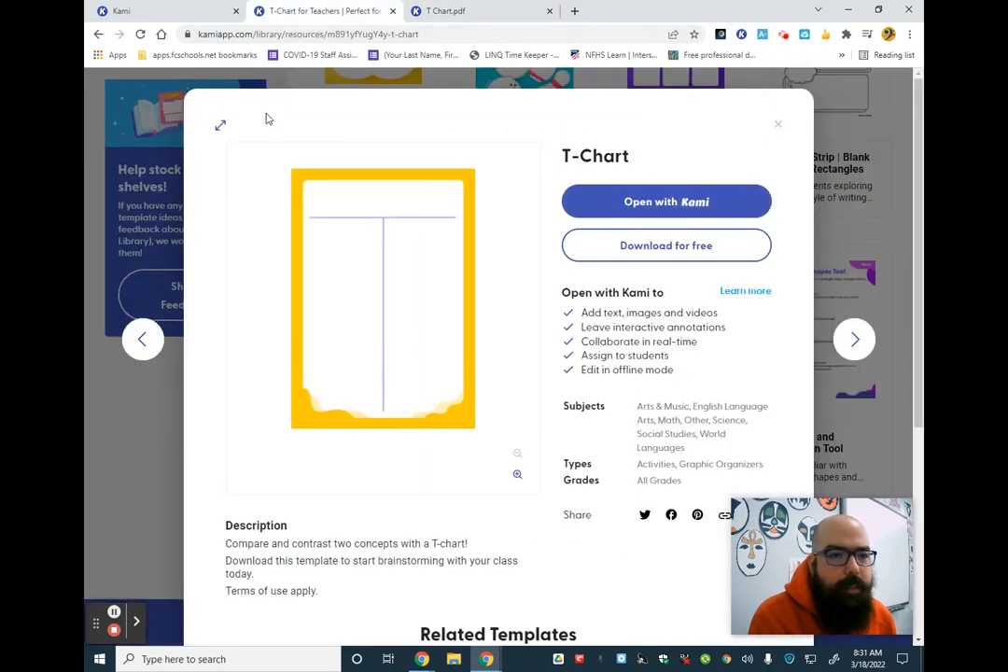
{"action": "left_click", "coordinate": [778, 123]}
{"action": "scroll", "coordinate": [560, 317], "scroll_direction": "up", "scroll_amount": 2}
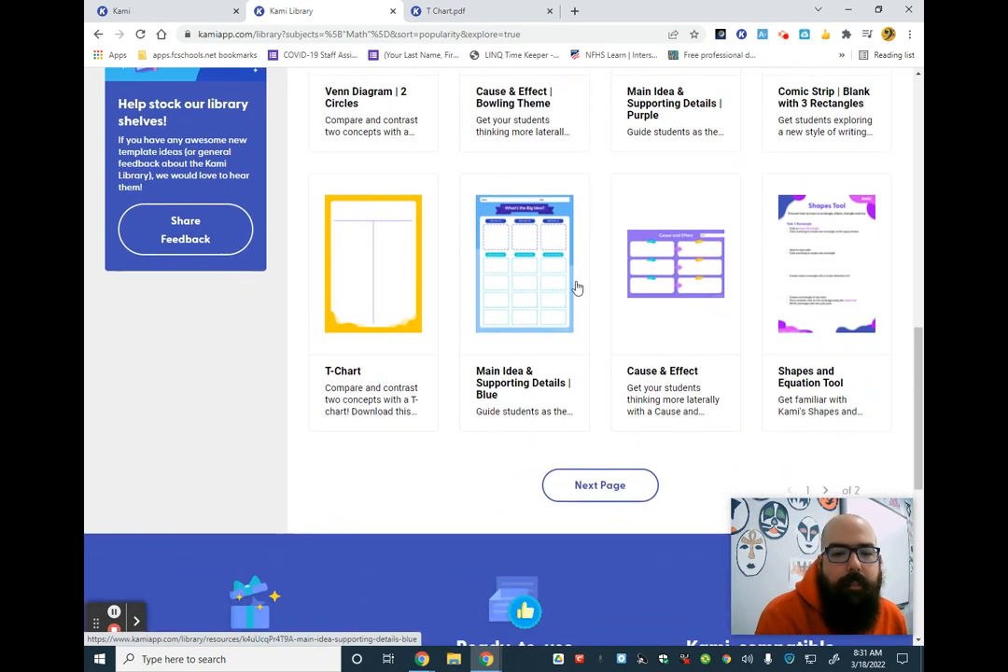
{"action": "left_click", "coordinate": [598, 494]}
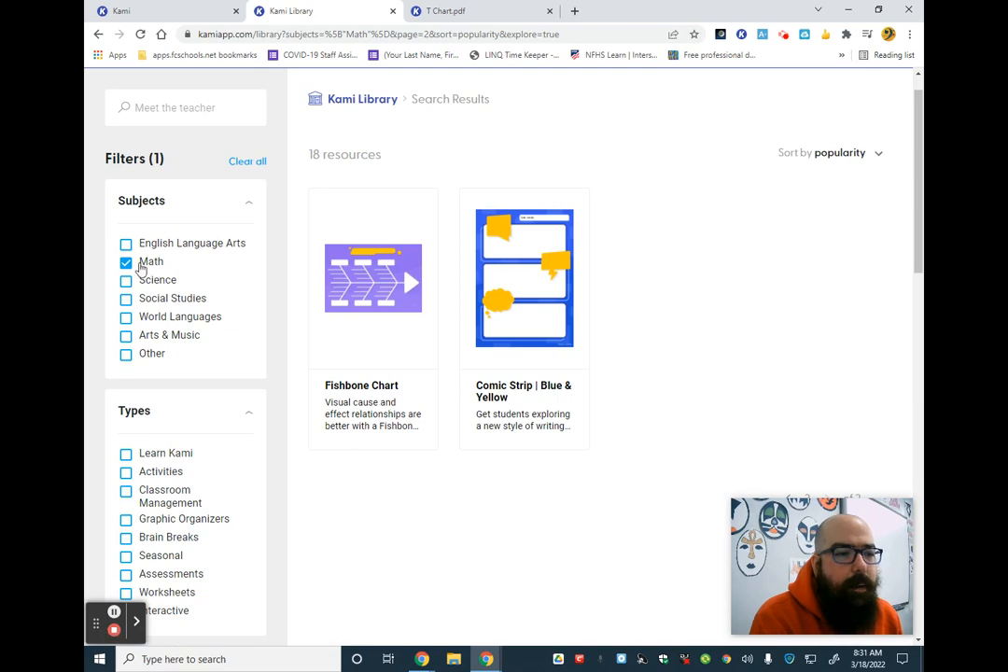
Step: Clear the Math subject filter and look through the resource types and grade levels available for filtering
{"action": "left_click", "coordinate": [126, 262]}
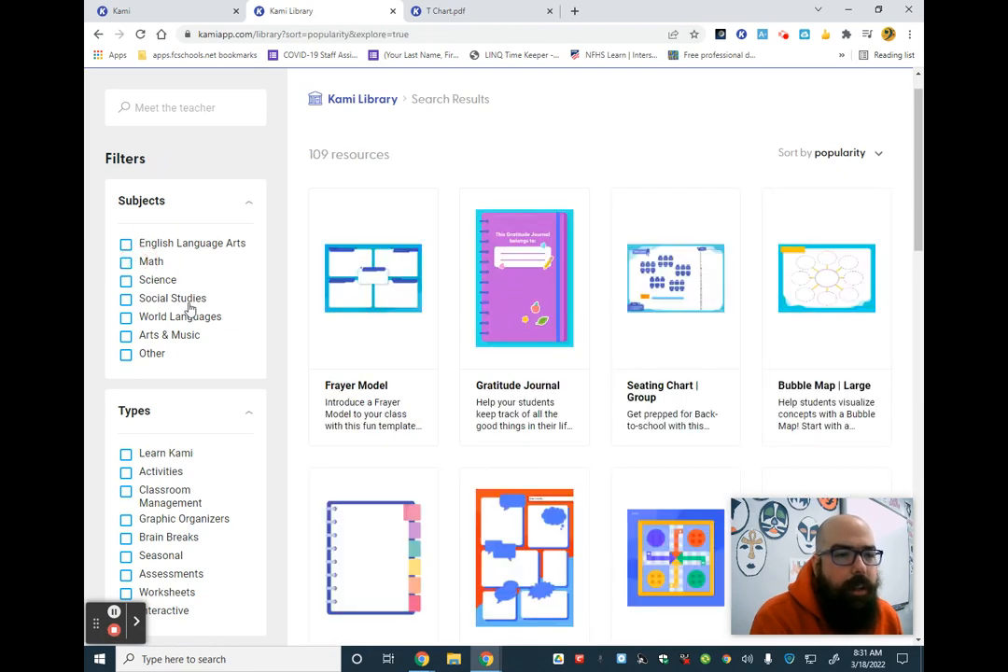
{"action": "scroll", "coordinate": [192, 313], "scroll_direction": "down", "scroll_amount": 2}
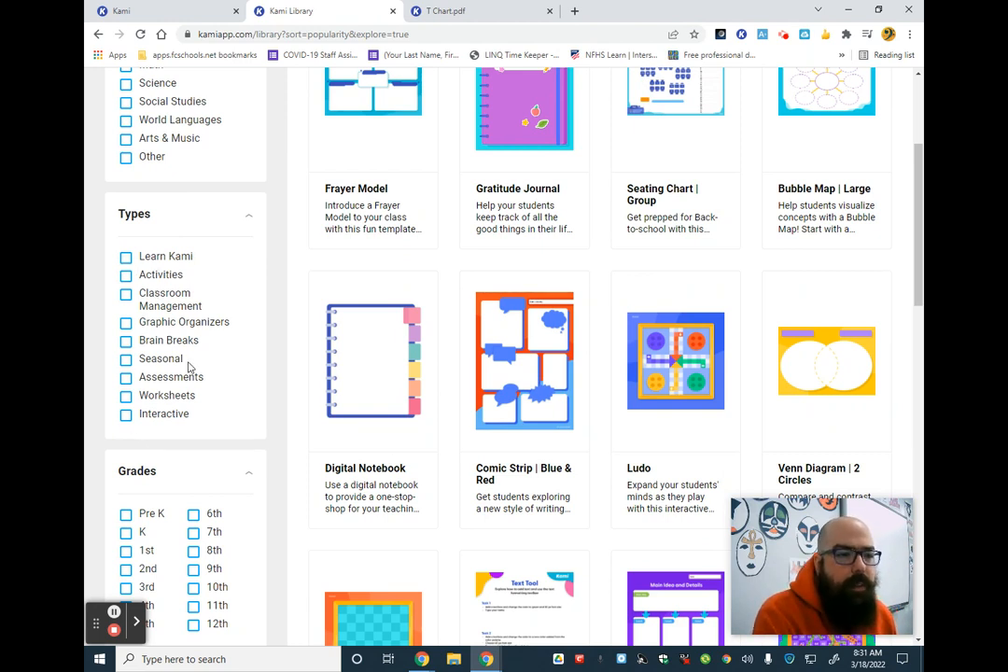
{"action": "scroll", "coordinate": [286, 312], "scroll_direction": "down", "scroll_amount": 2}
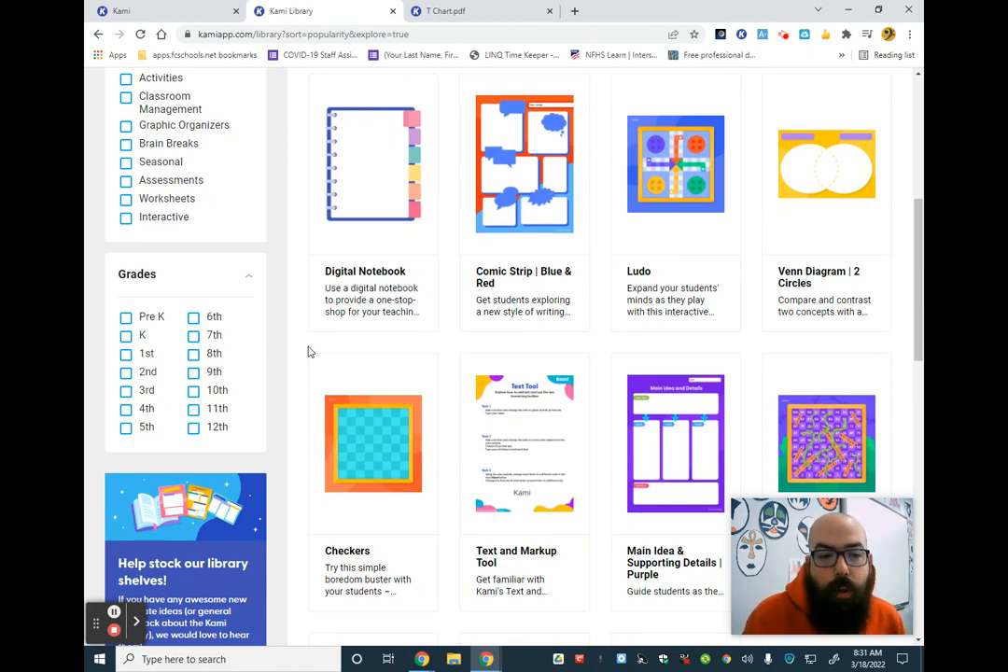
{"action": "scroll", "coordinate": [472, 231], "scroll_direction": "up", "scroll_amount": 1}
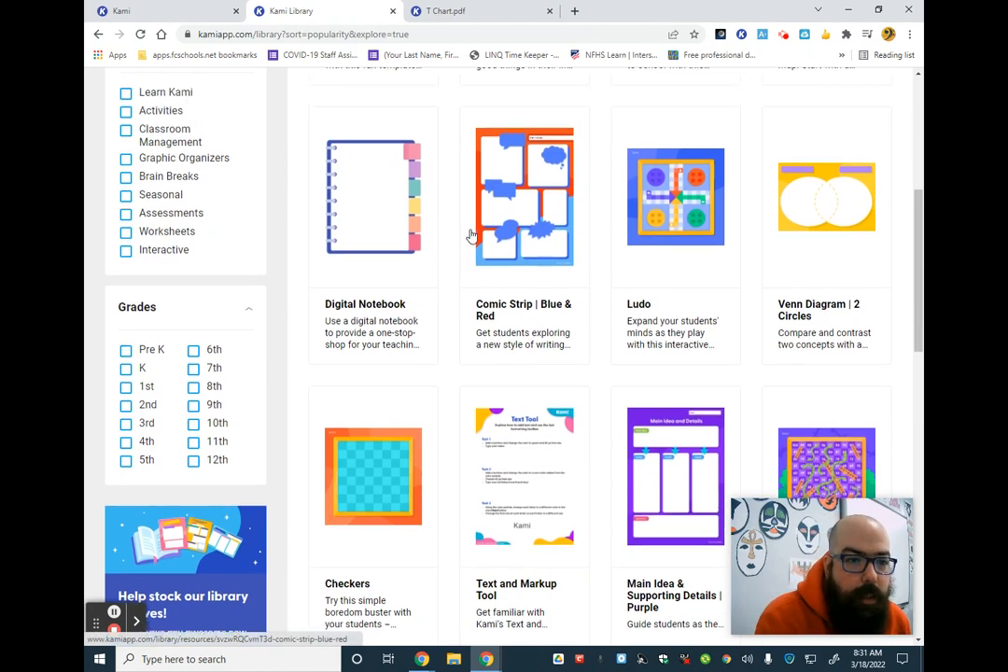
Step: Go to the second page of the unfiltered library resources and browse its templates
{"action": "scroll", "coordinate": [476, 234], "scroll_direction": "down", "scroll_amount": 7}
{"action": "left_click", "coordinate": [596, 355]}
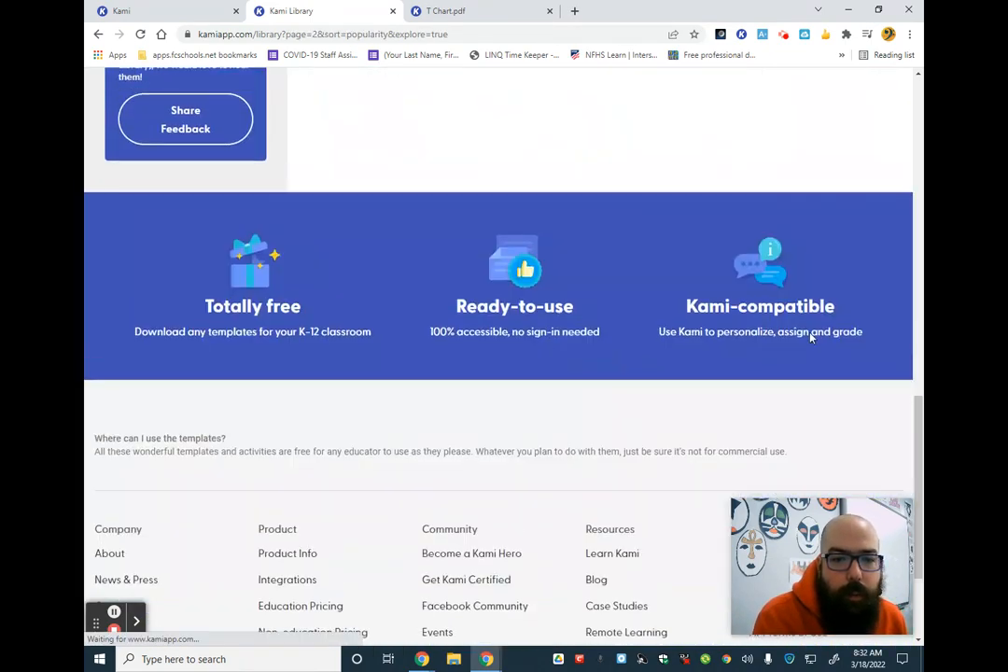
{"action": "scroll", "coordinate": [676, 242], "scroll_direction": "down", "scroll_amount": 4}
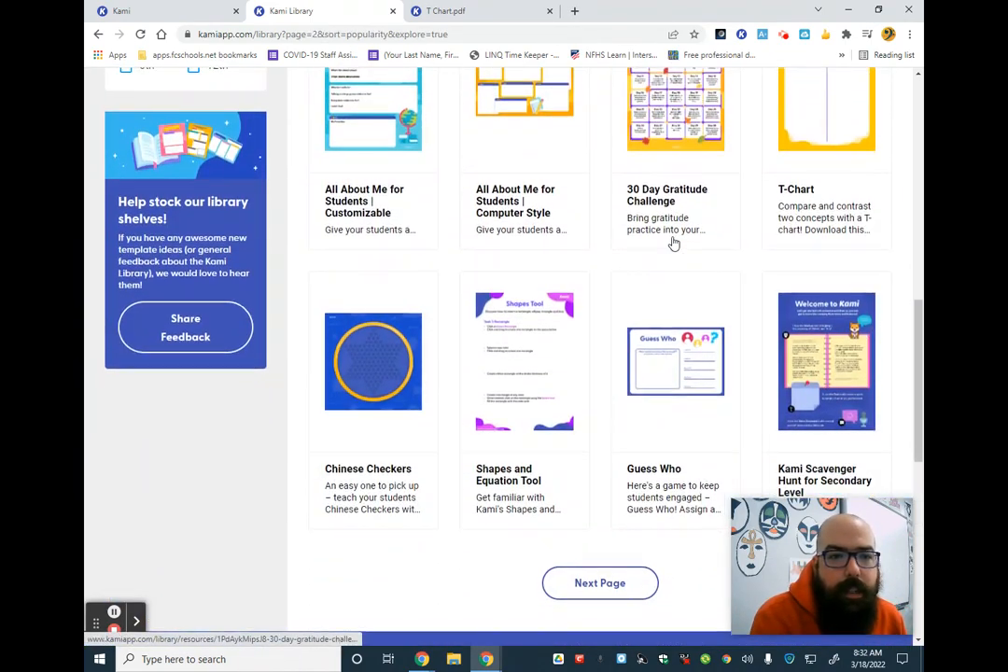
{"action": "scroll", "coordinate": [676, 242], "scroll_direction": "up", "scroll_amount": 1}
{"action": "scroll", "coordinate": [674, 243], "scroll_direction": "down", "scroll_amount": 1}
{"action": "scroll", "coordinate": [673, 242], "scroll_direction": "down", "scroll_amount": 2}
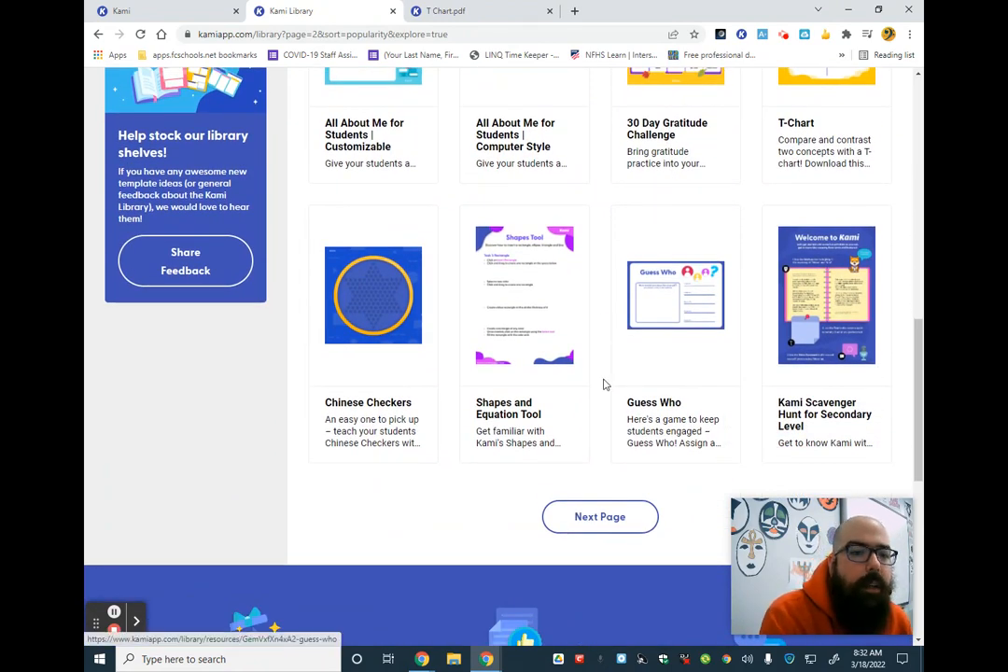
{"action": "scroll", "coordinate": [588, 374], "scroll_direction": "up", "scroll_amount": 5}
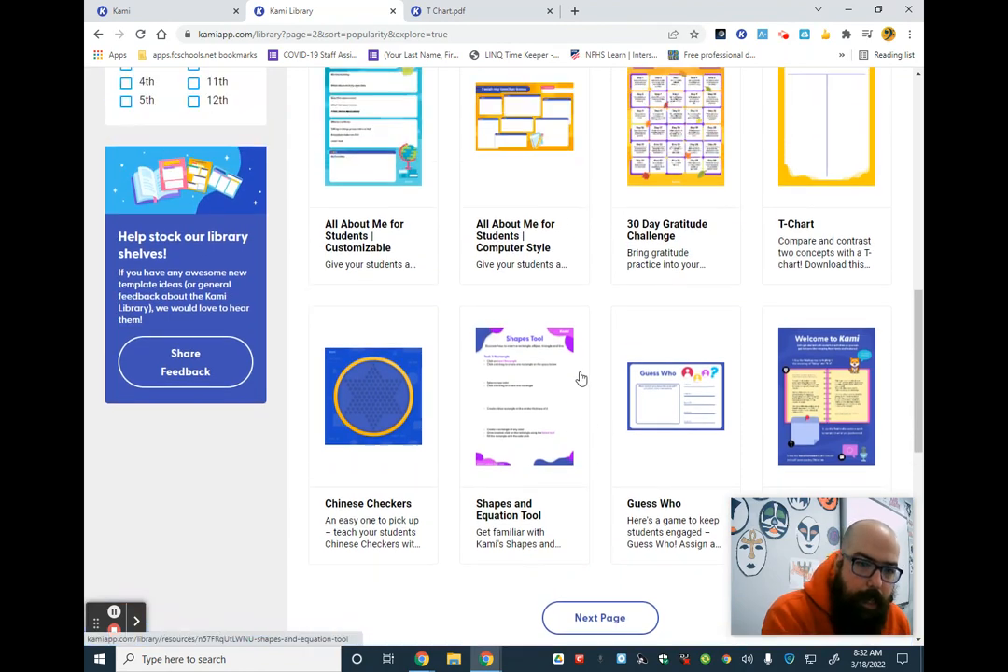
{"action": "scroll", "coordinate": [584, 369], "scroll_direction": "up", "scroll_amount": 1}
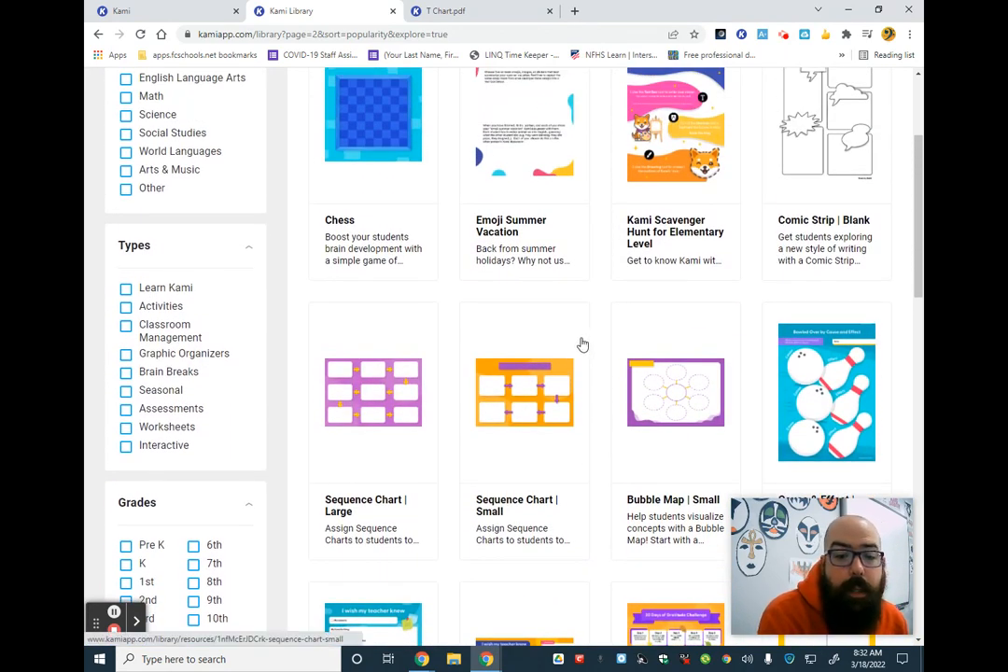
{"action": "right_click", "coordinate": [608, 354]}
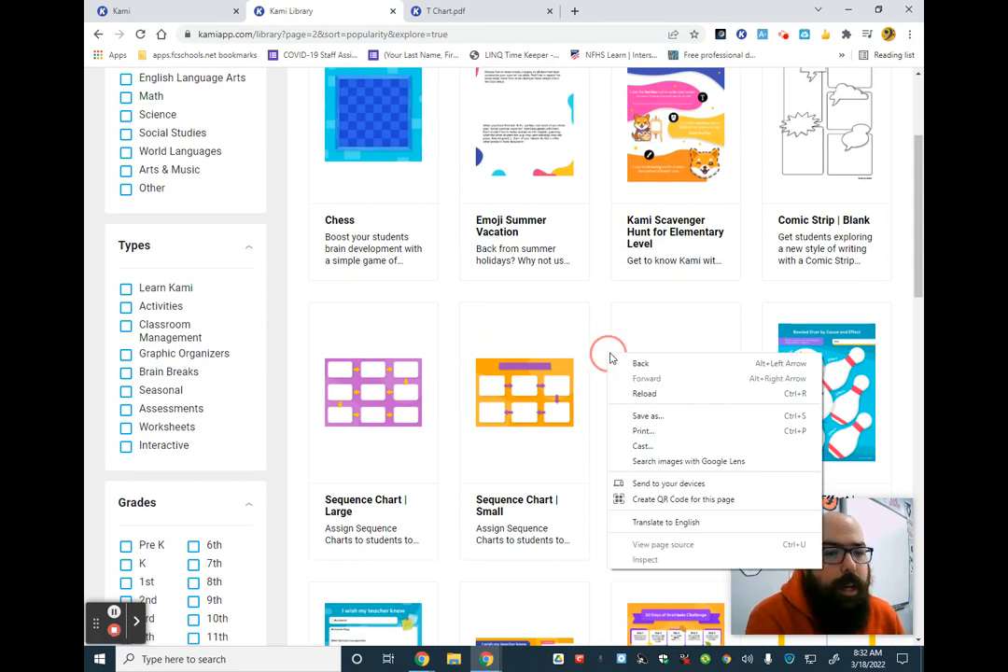
{"action": "left_click", "coordinate": [607, 315]}
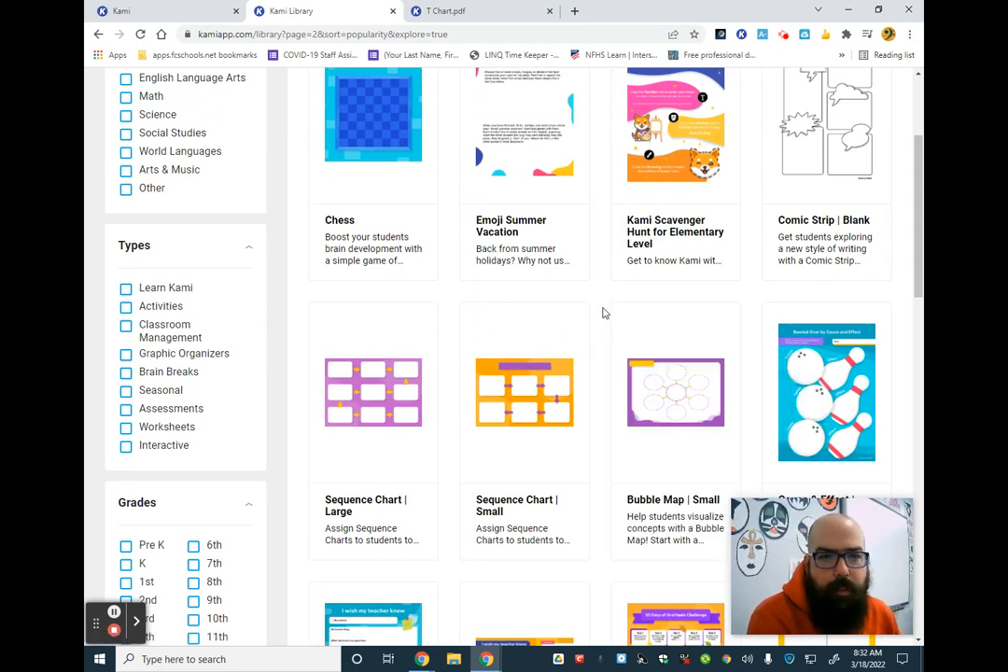